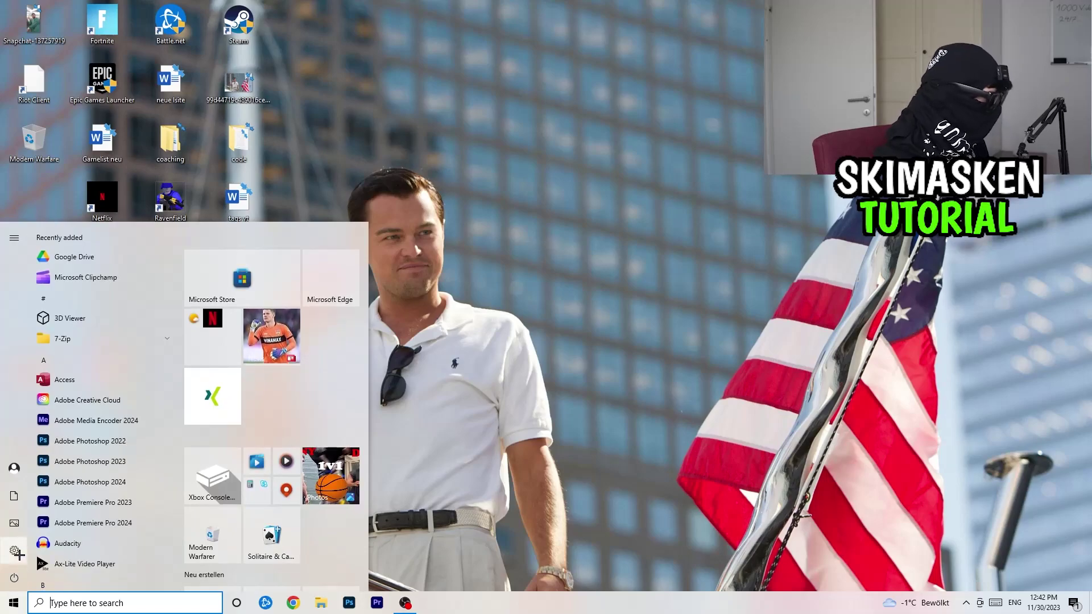
Open the Windows gaming settings and review the Game Bar, Captures and Game Mode options.
click(14, 550)
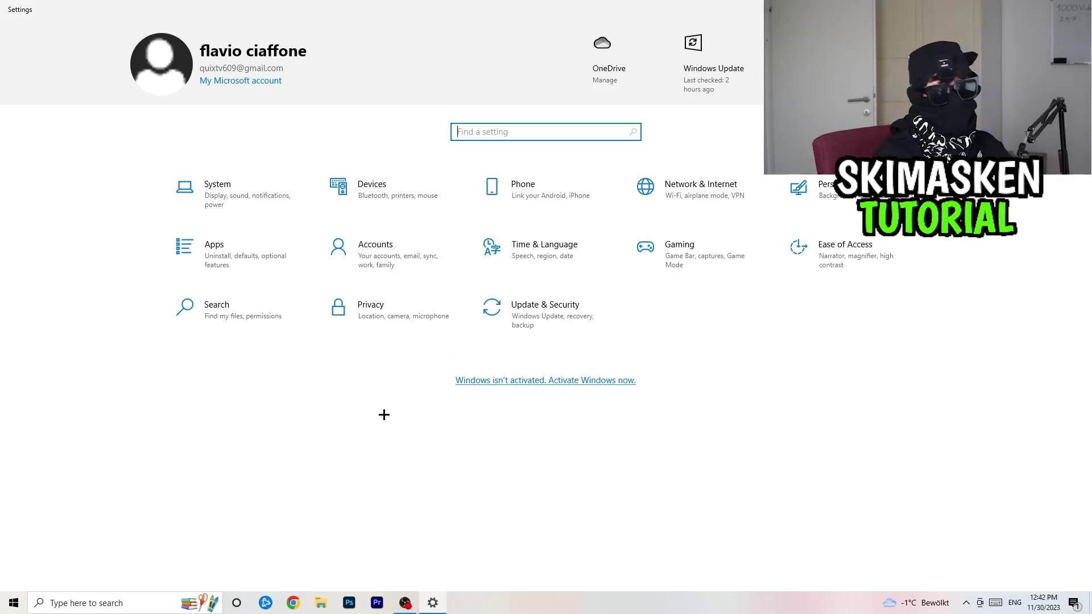
click(726, 244)
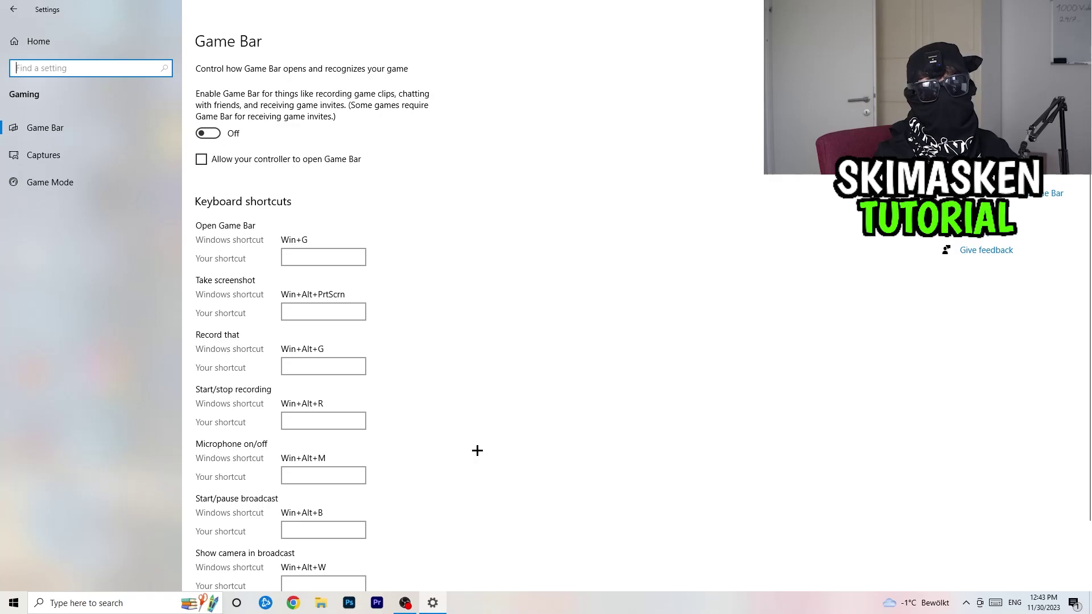
click(73, 152)
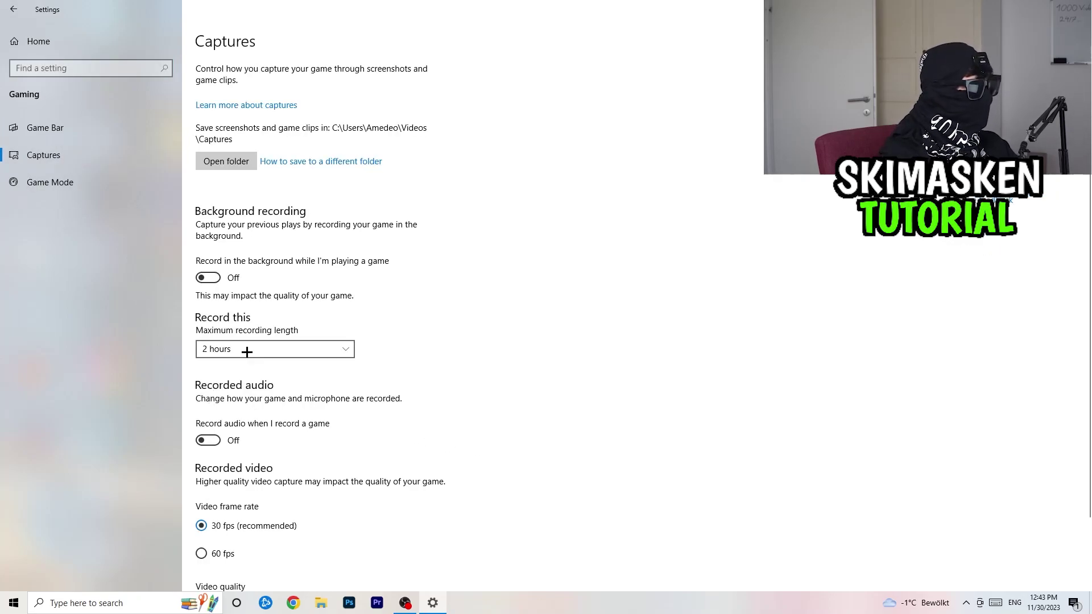
scroll(285, 239, down, 2)
scroll(278, 205, up, 2)
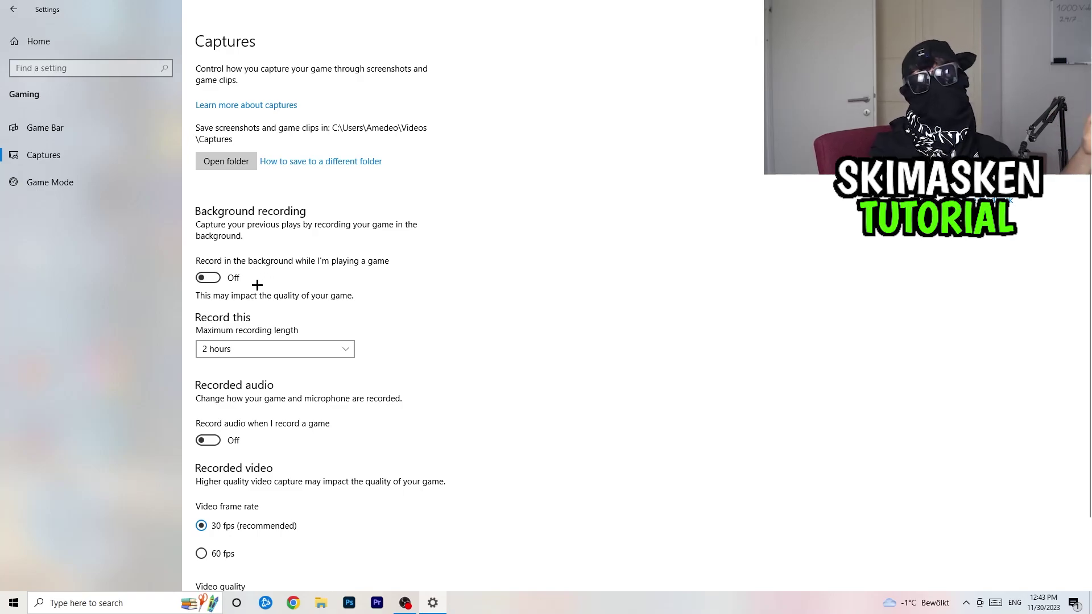
scroll(265, 307, down, 3)
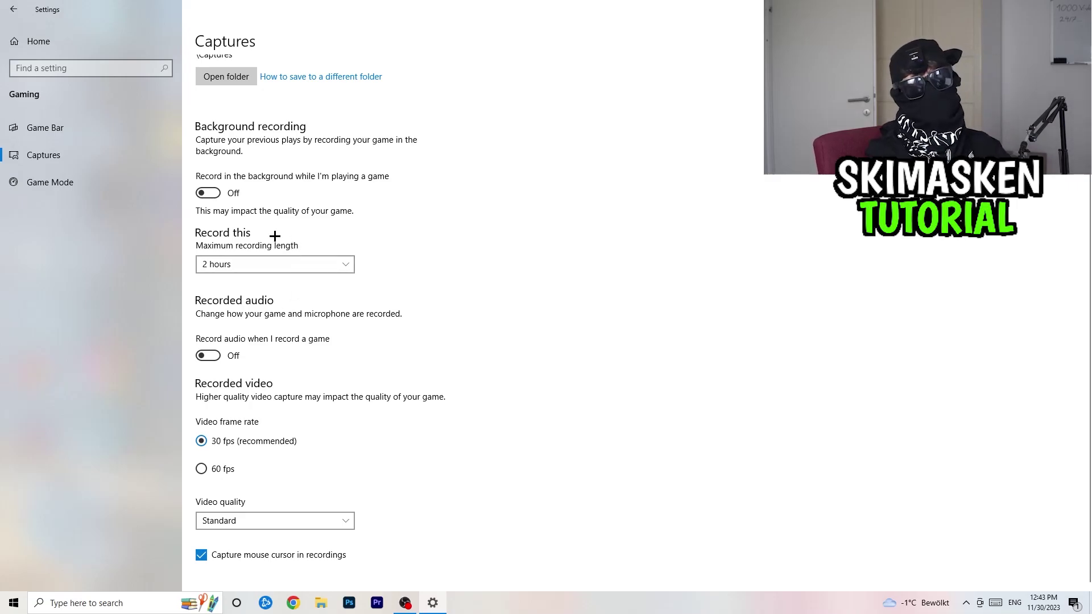
click(115, 185)
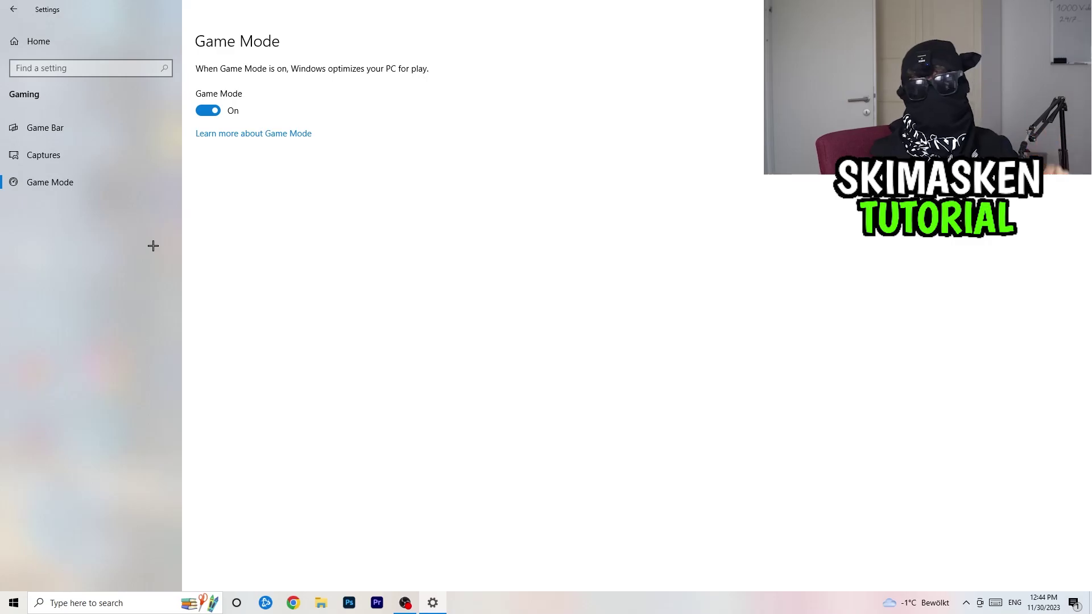
Review the scaling and resolution options in the system's display settings.
click(14, 10)
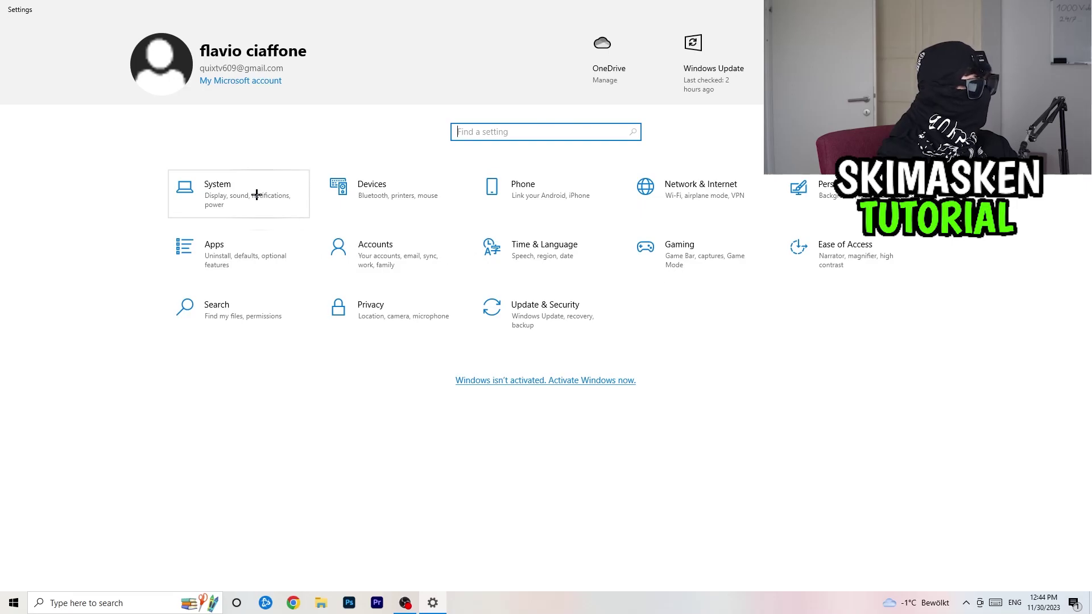
click(263, 212)
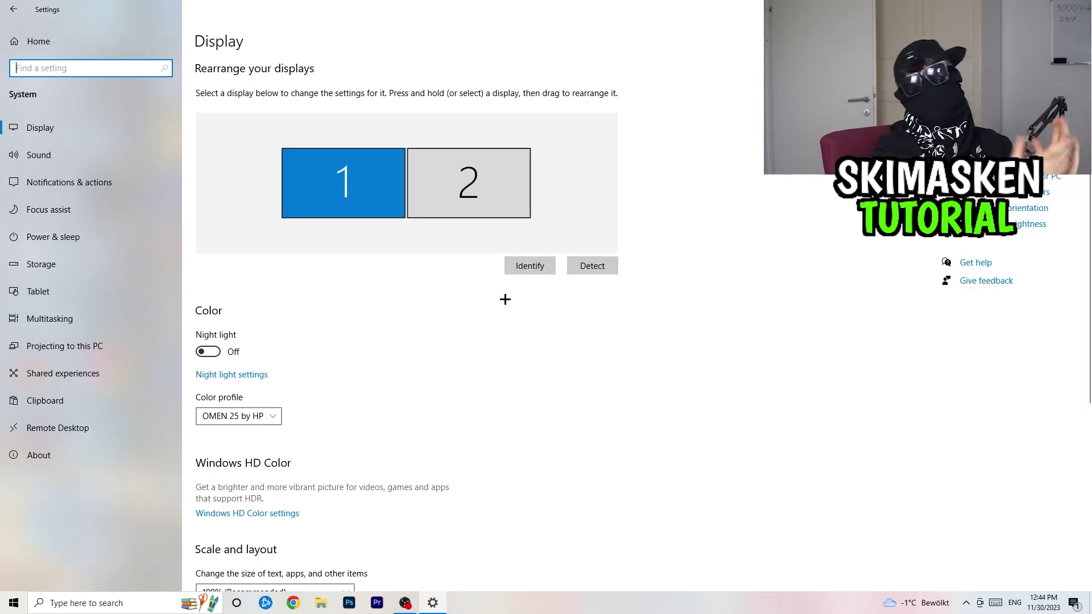
scroll(312, 212, down, 5)
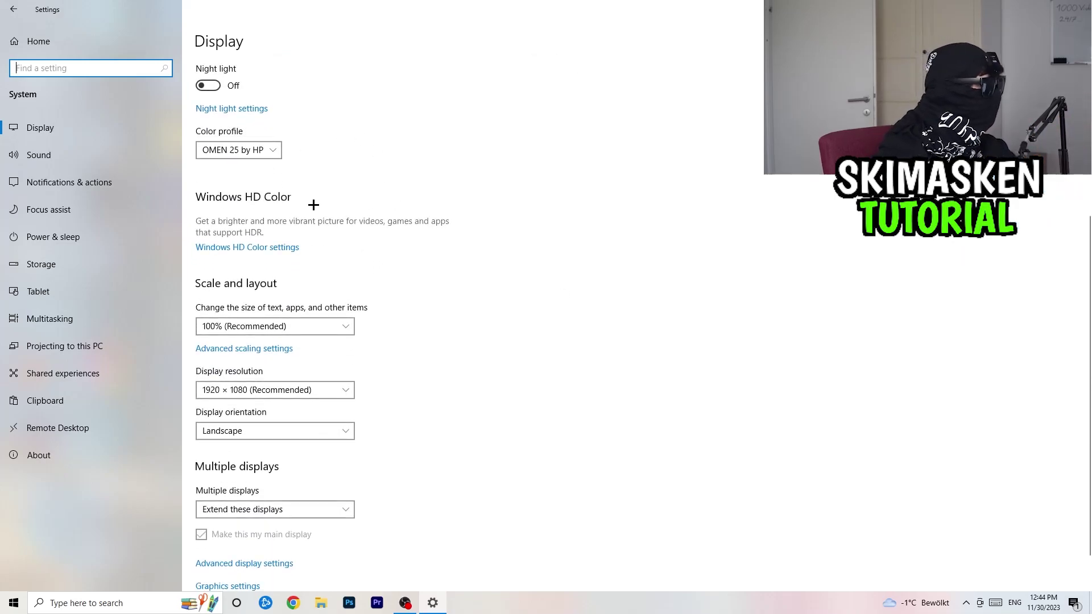
scroll(313, 227, down, 1)
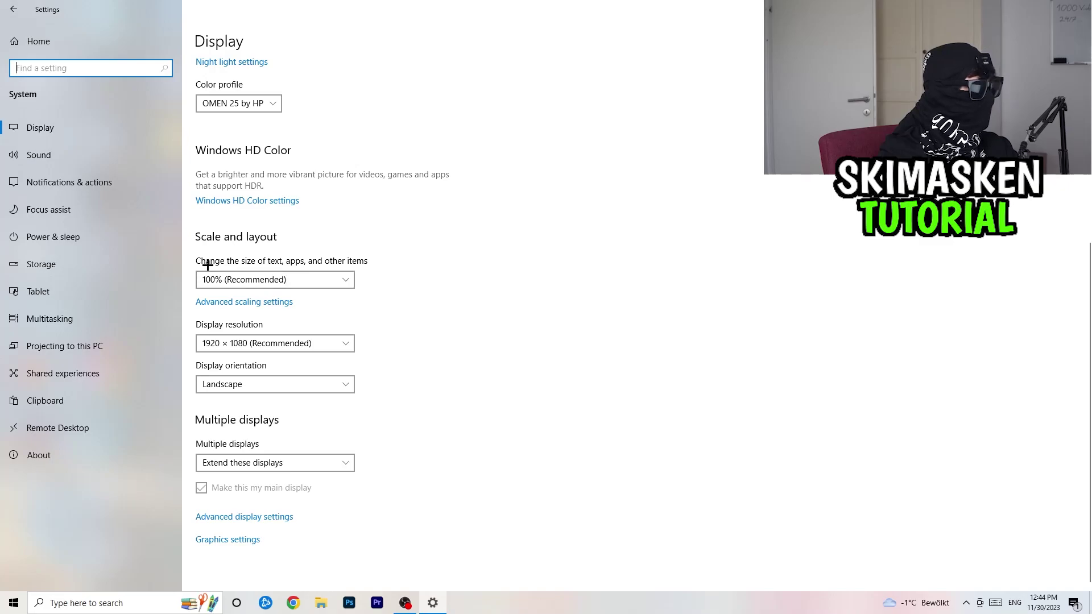
click(272, 281)
click(629, 350)
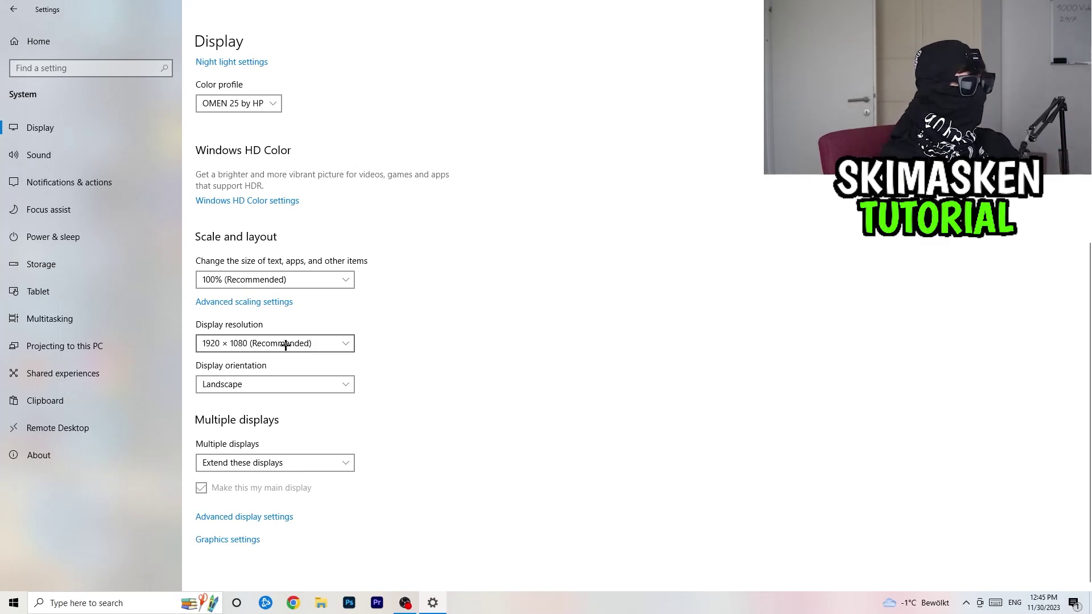
Review the available power plans, including the additional ones, in the Power Options window and close it.
click(42, 238)
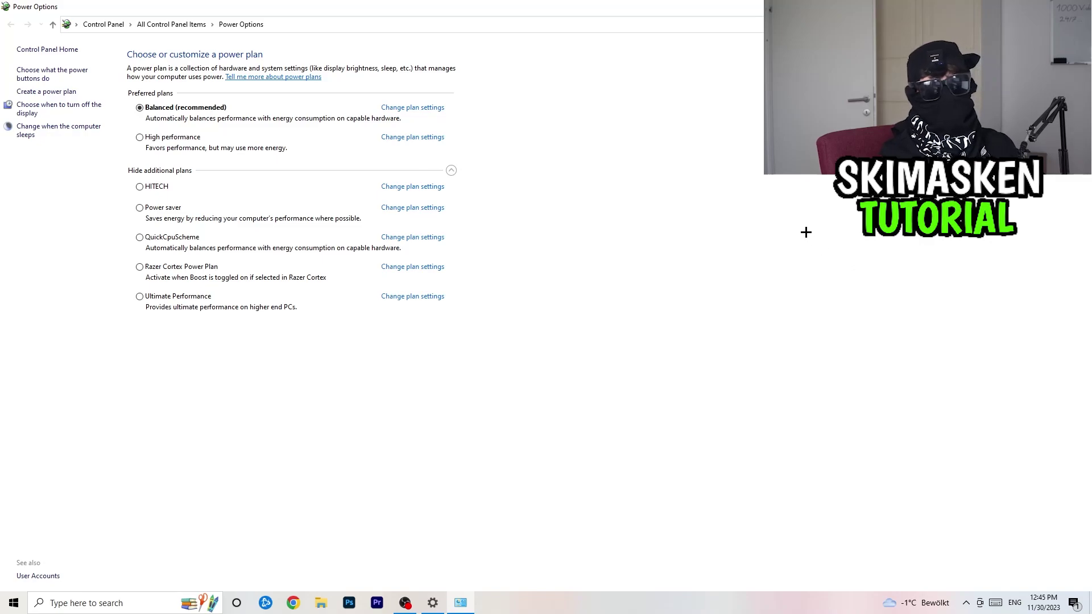
click(451, 170)
click(451, 170)
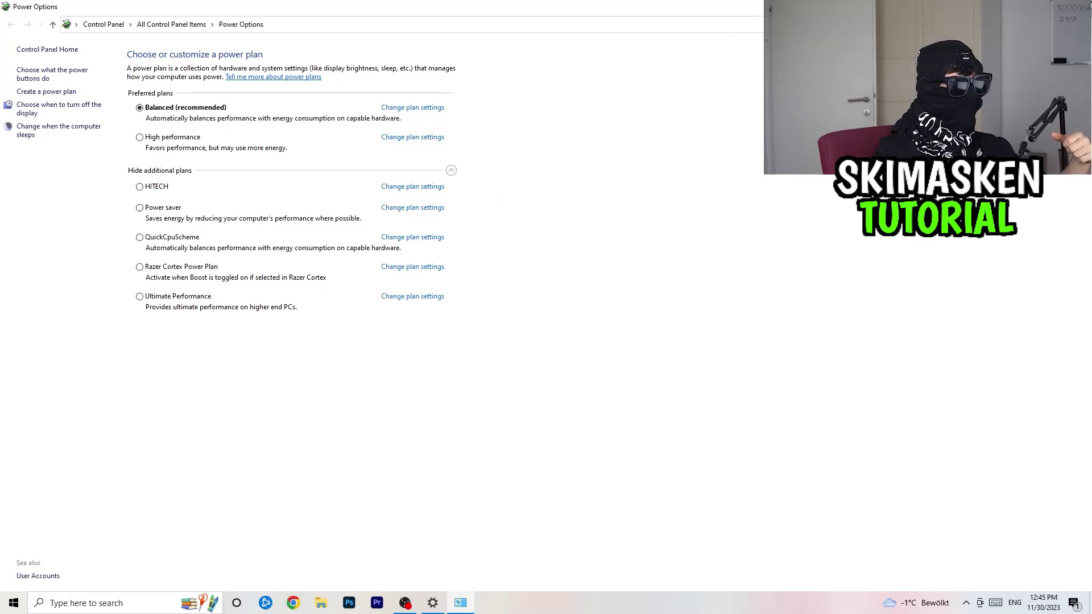
click(1077, 7)
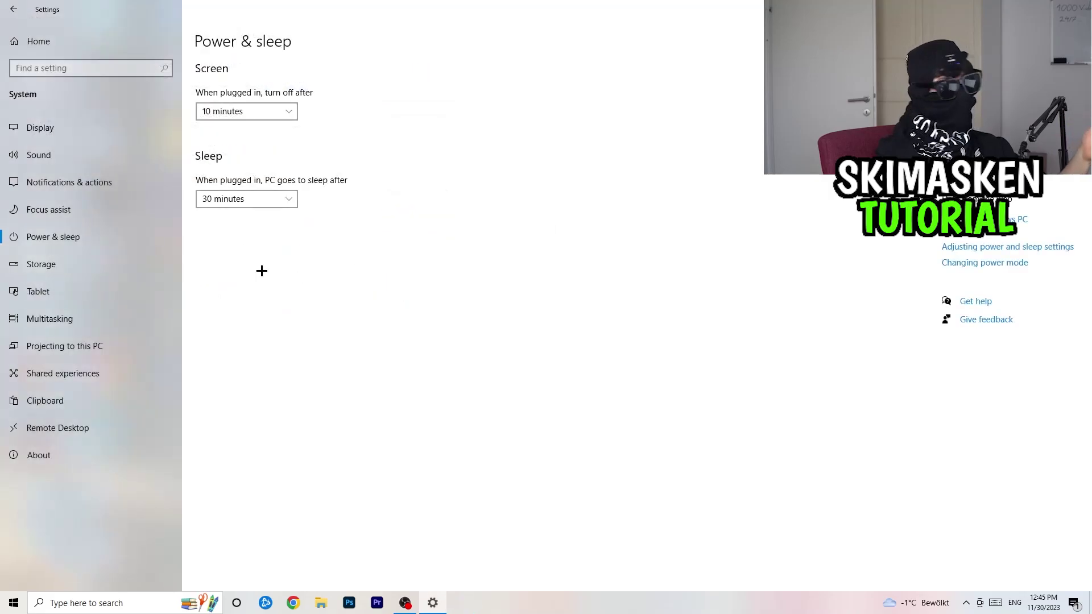
Review the Storage Sense schedule and its temporary file clean-up intervals, and close Settings.
click(127, 257)
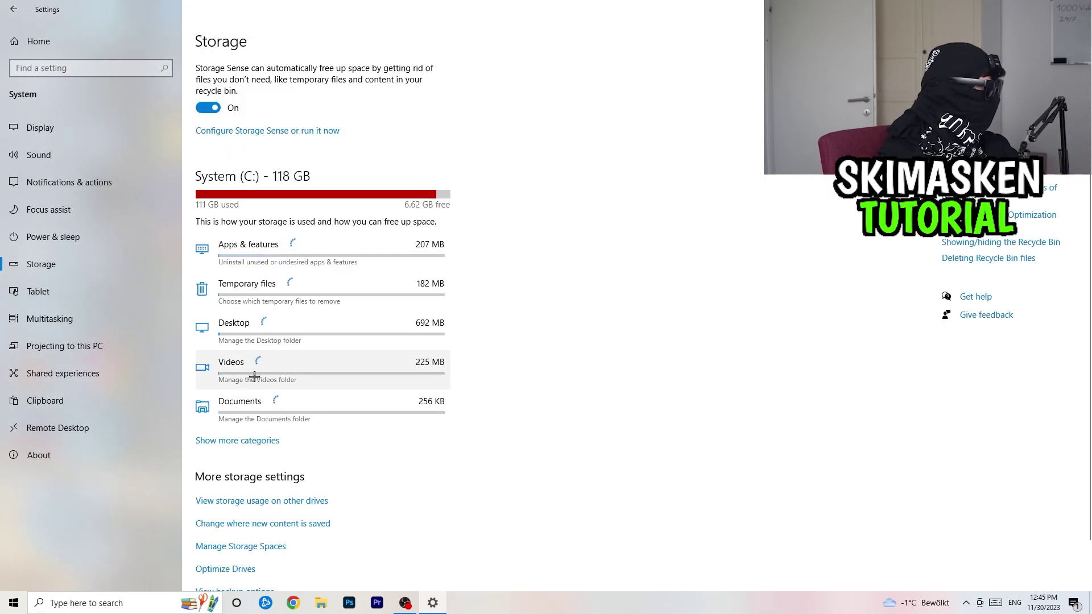
click(284, 131)
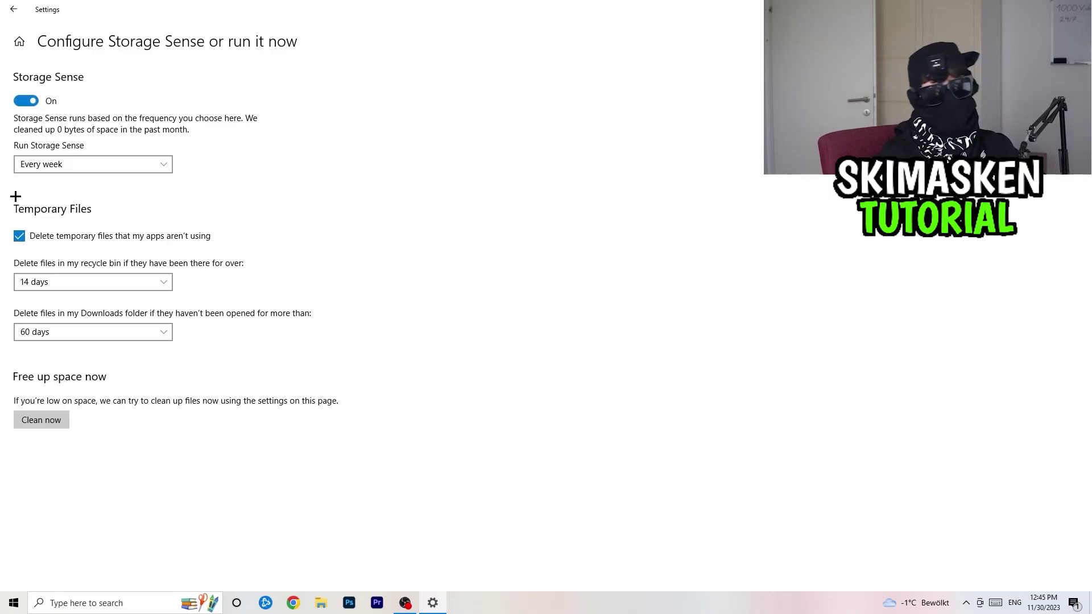
click(131, 163)
click(159, 164)
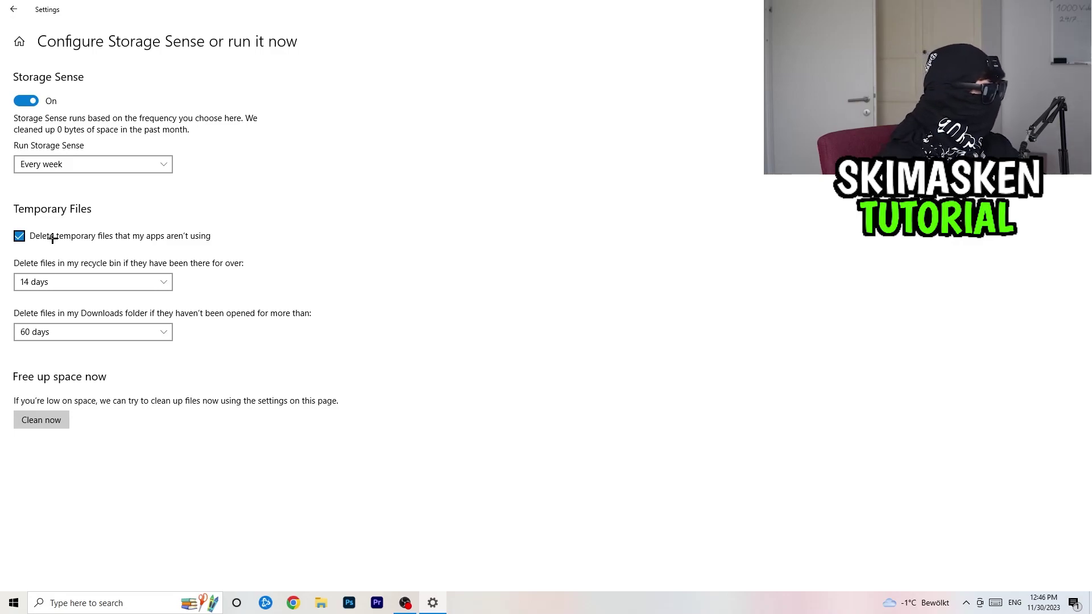
click(97, 281)
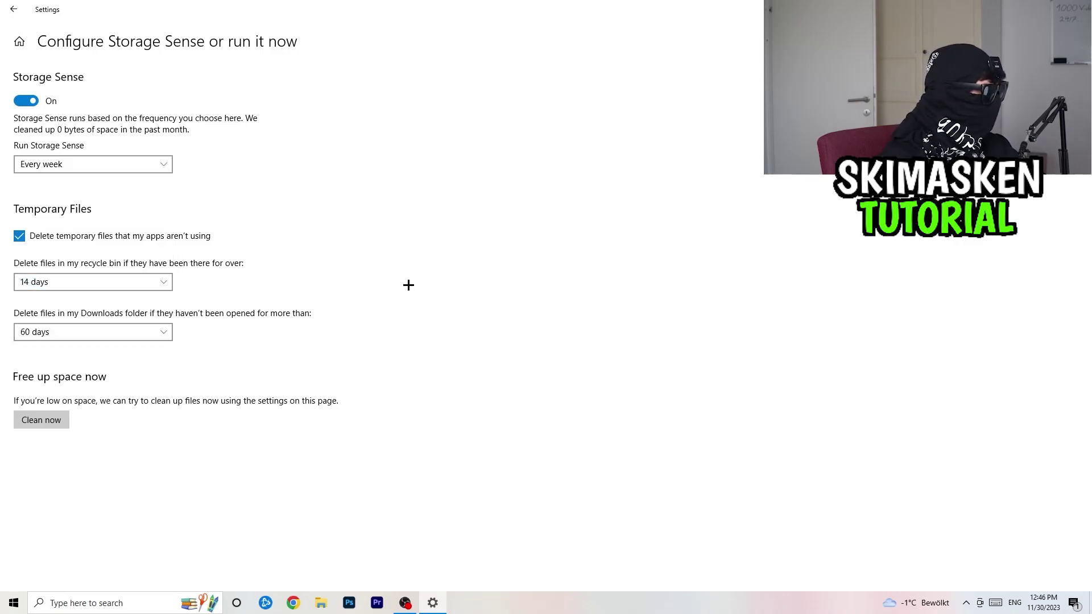
click(244, 294)
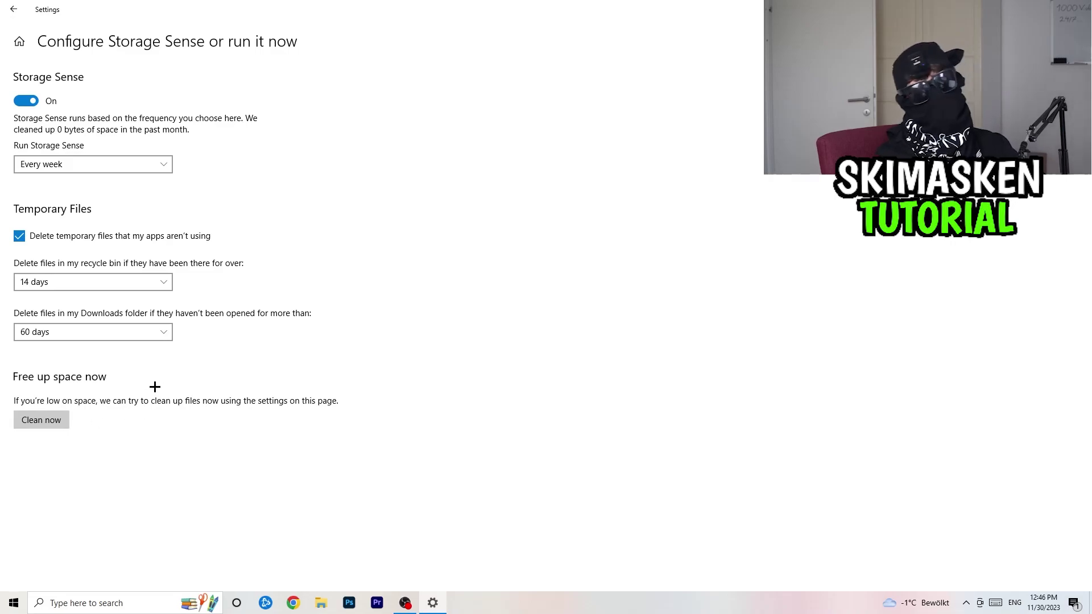
click(12, 6)
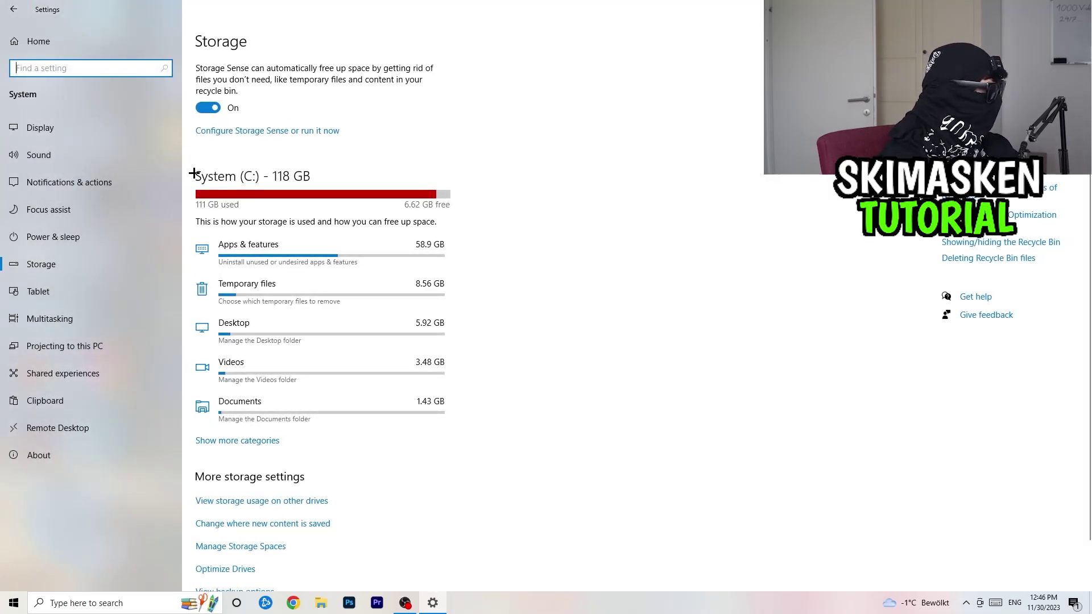
click(12, 6)
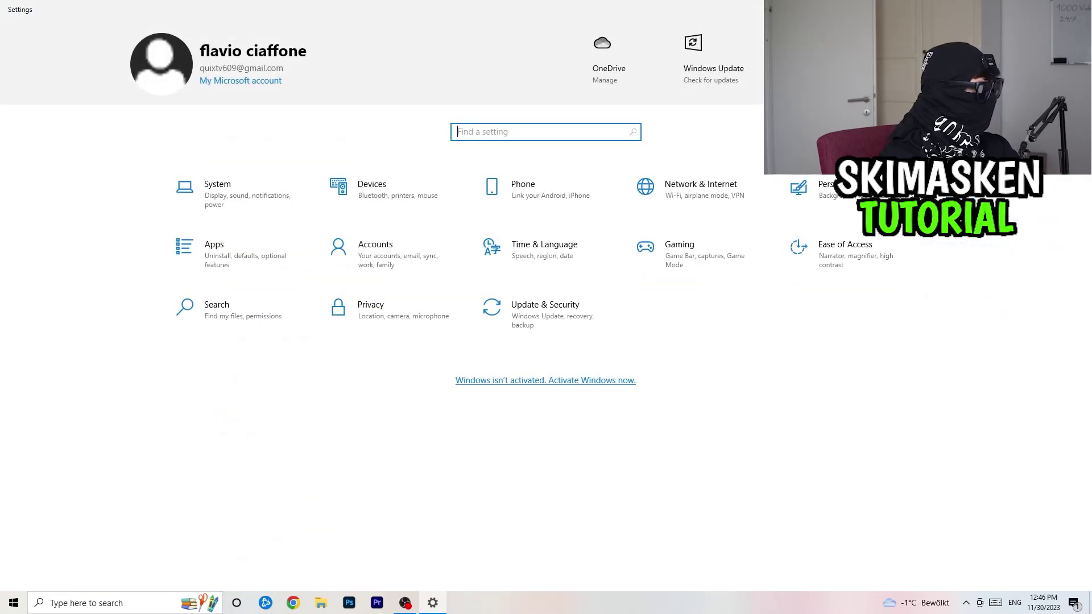
key(alt+F4)
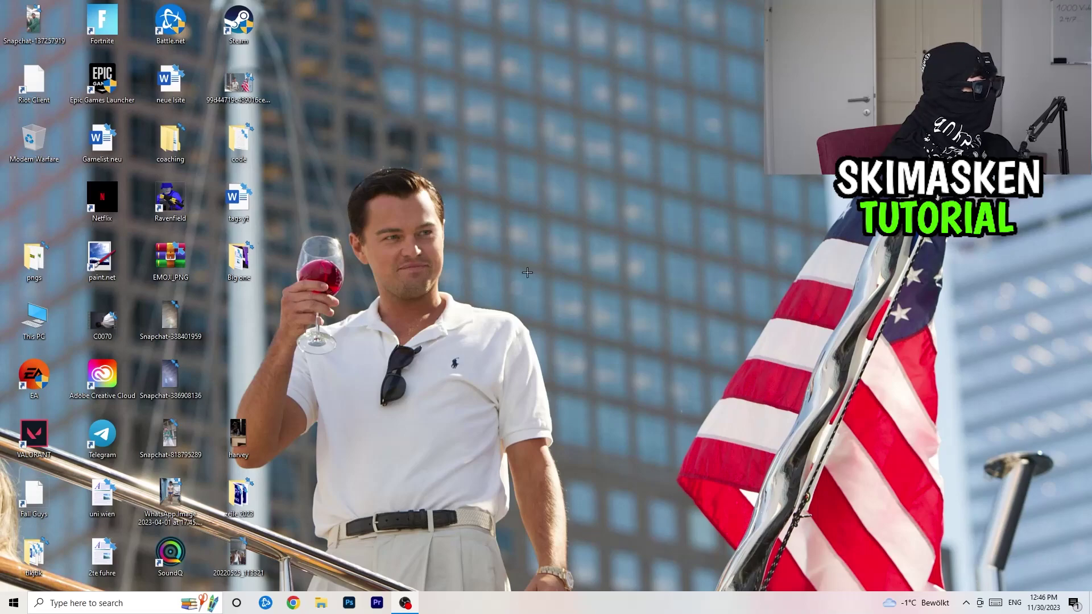
Check the 1920 × 1080 (native) resolution and the 3D image preview settings in NVIDIA Control Panel, and close it.
right_click(544, 258)
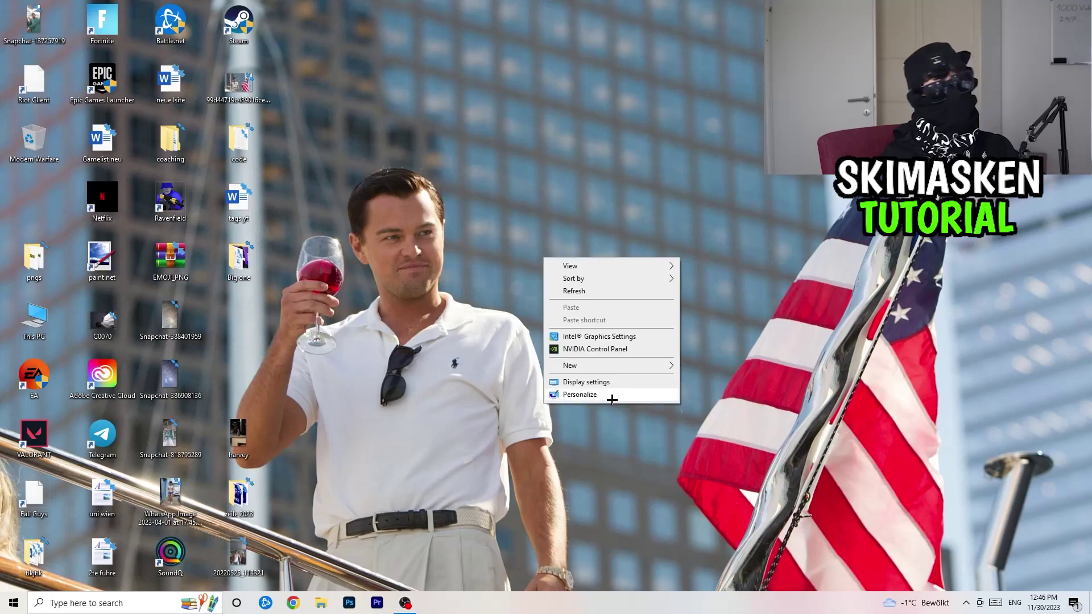
click(628, 349)
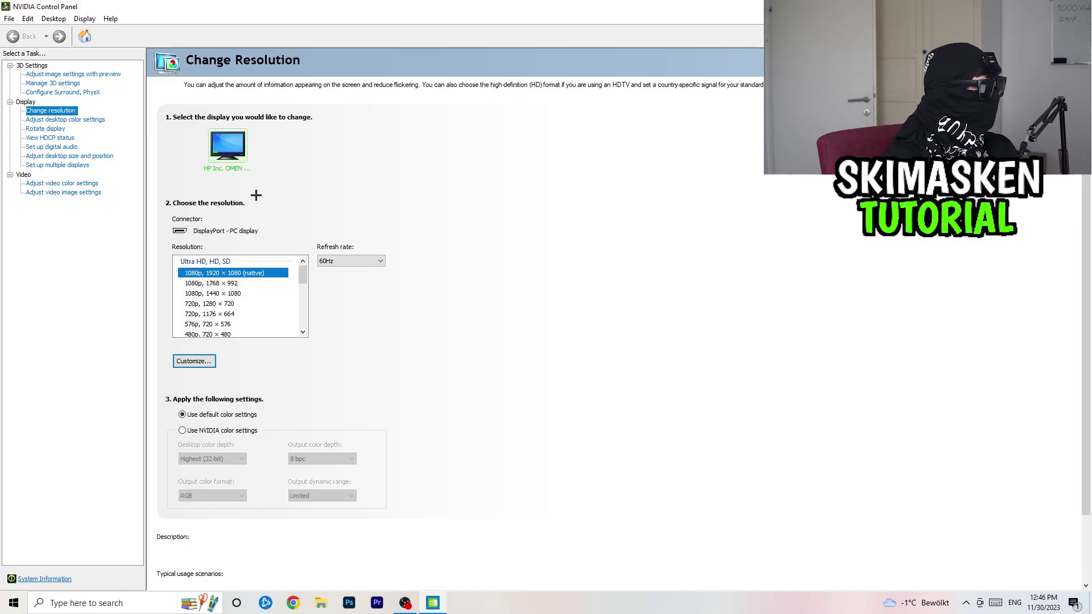
click(267, 273)
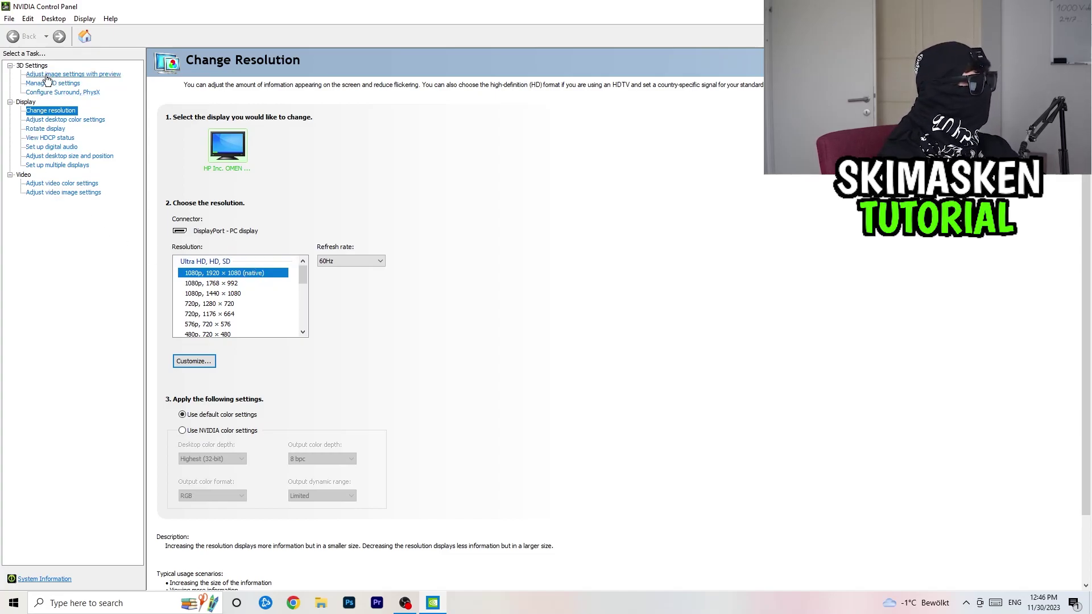
click(85, 75)
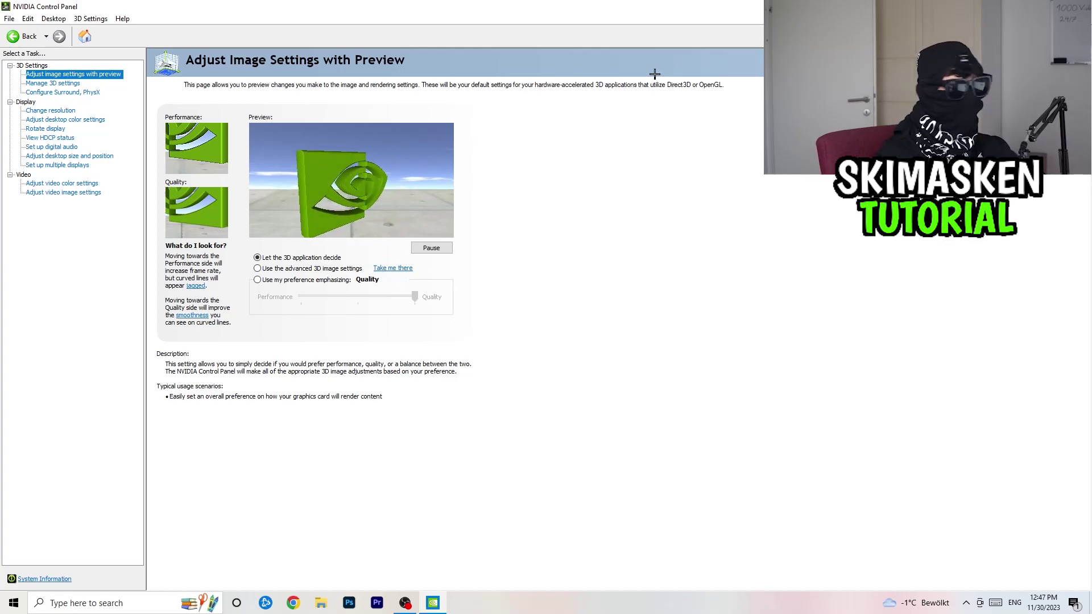
key(alt+F4)
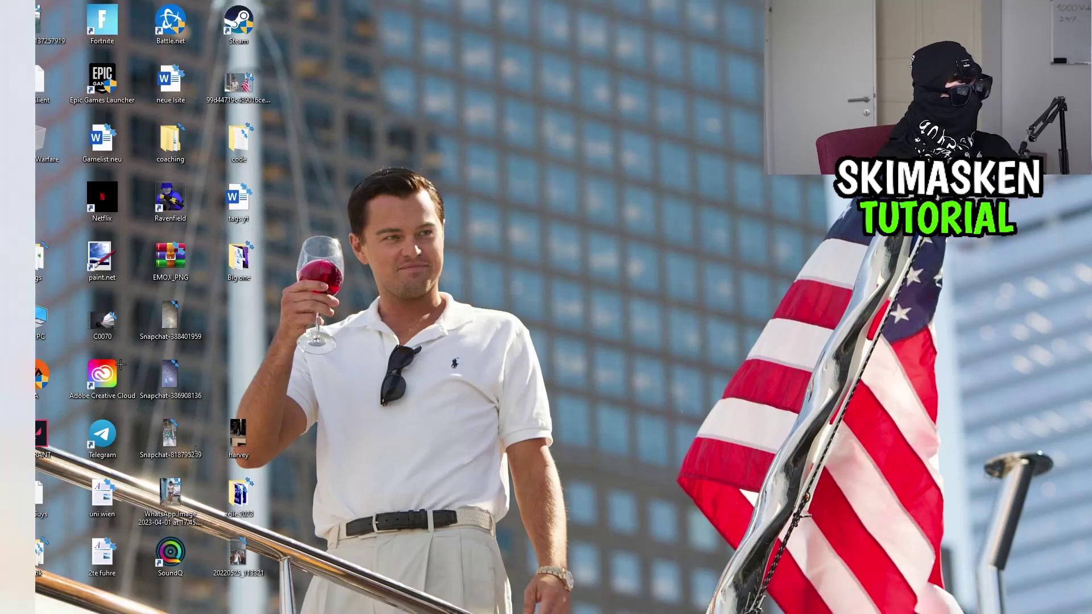
Open Task Manager and maximize its window.
right_click(537, 610)
click(587, 553)
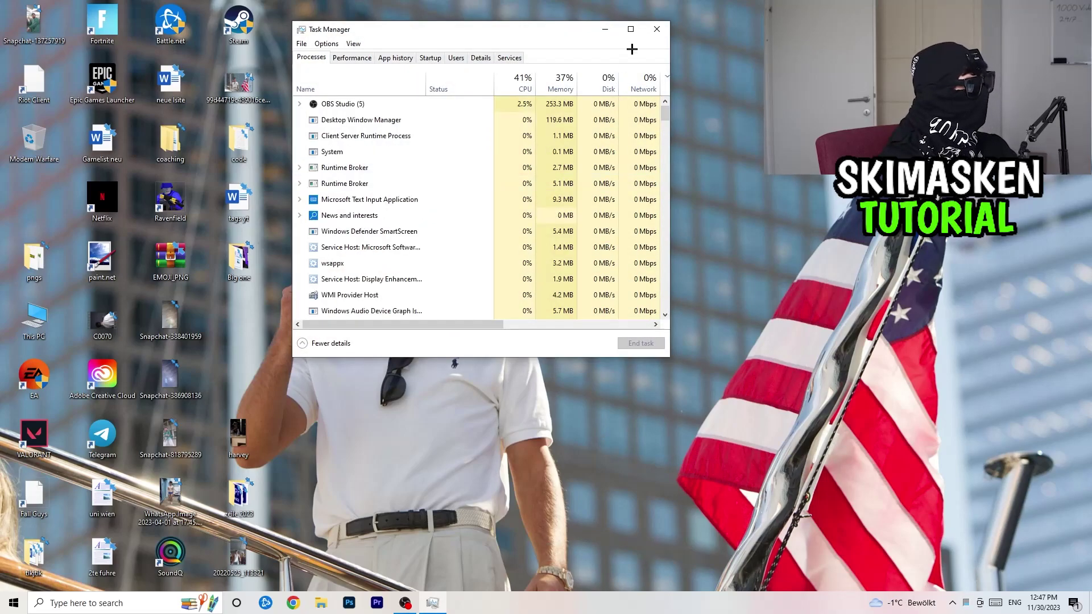
click(631, 29)
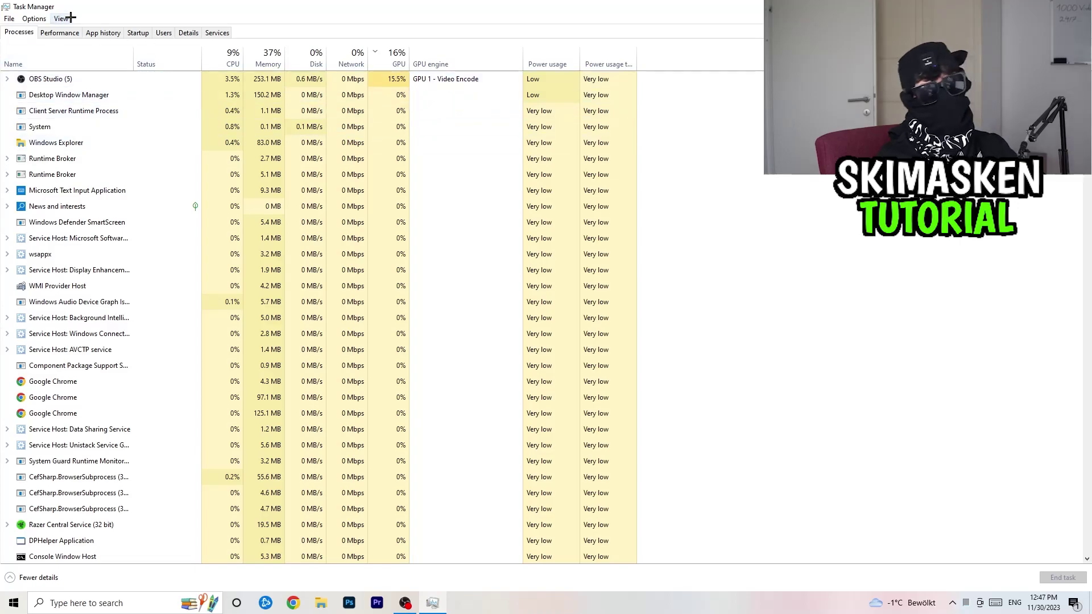
Sort the running processes by CPU and by GPU usage, and show the available actions for Razer Synapse.
click(210, 54)
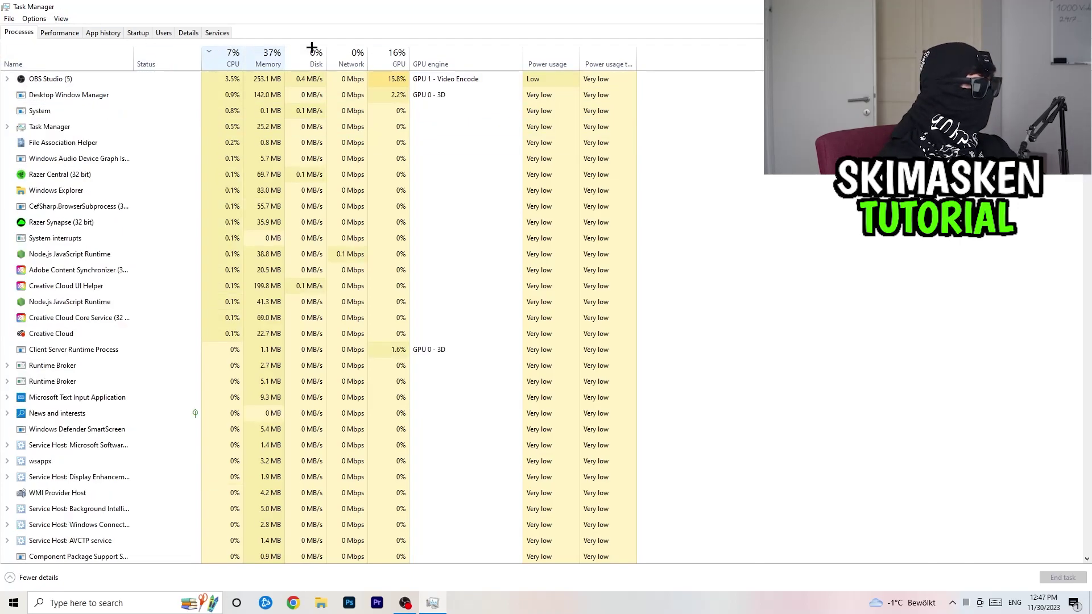
click(401, 57)
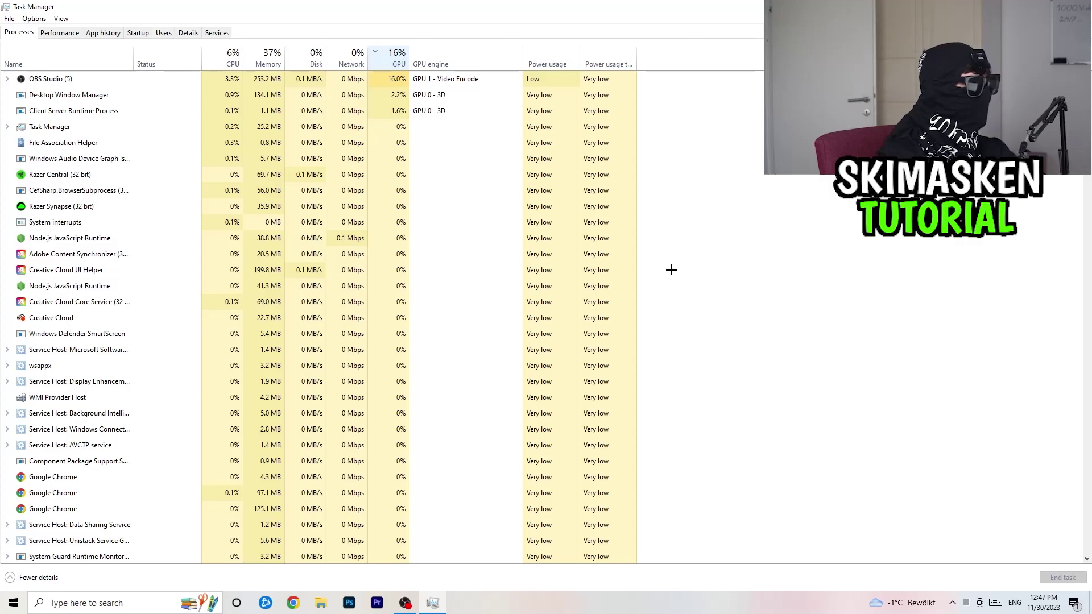
right_click(118, 203)
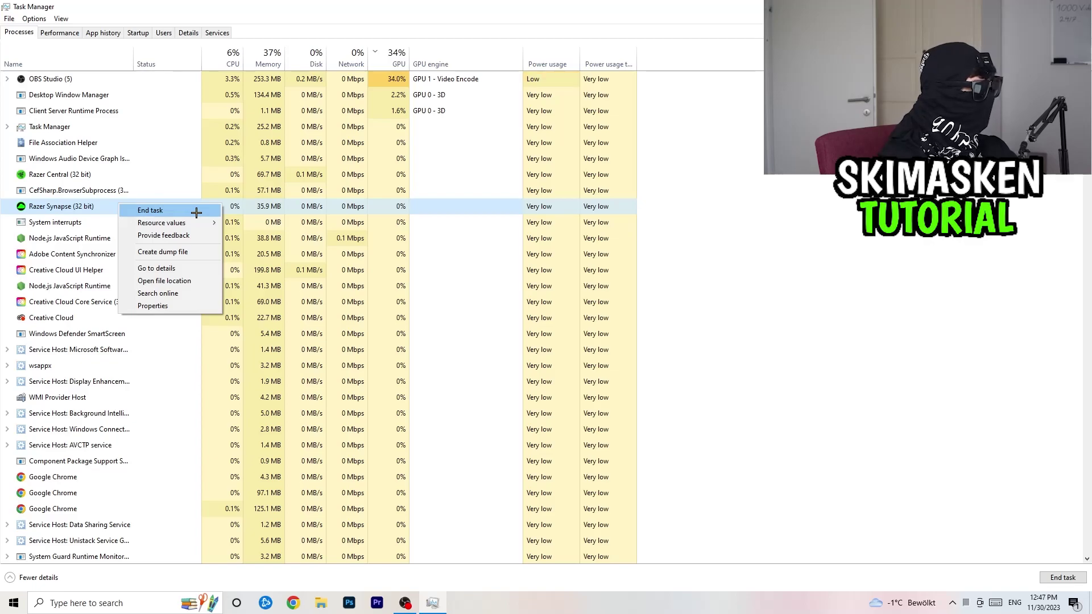
Show the detailed process list and examine the priority levels available for a chrome.exe process without changing its priority.
click(186, 34)
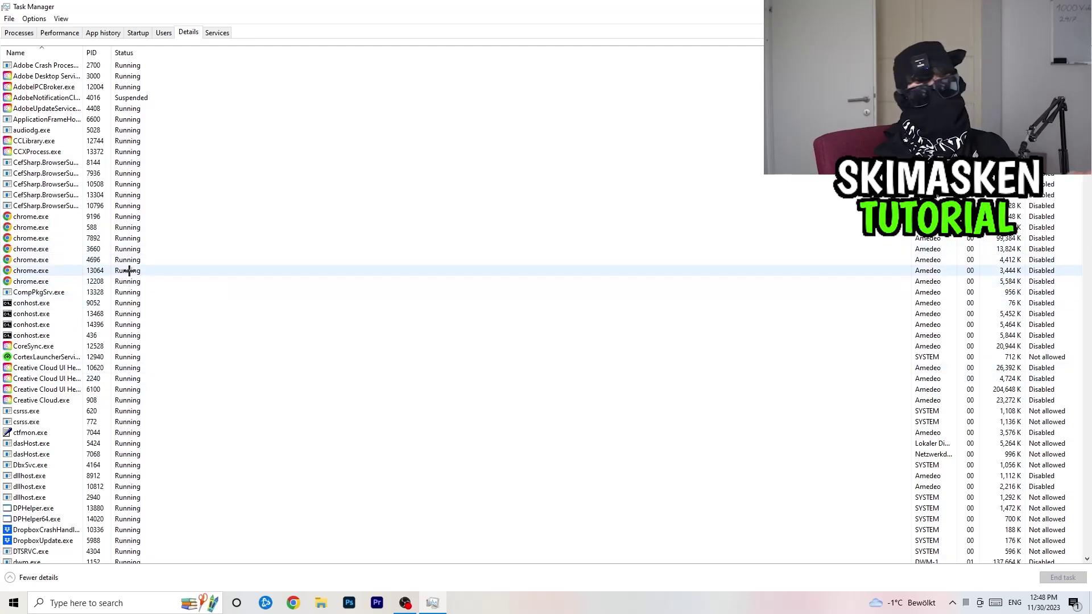
right_click(58, 259)
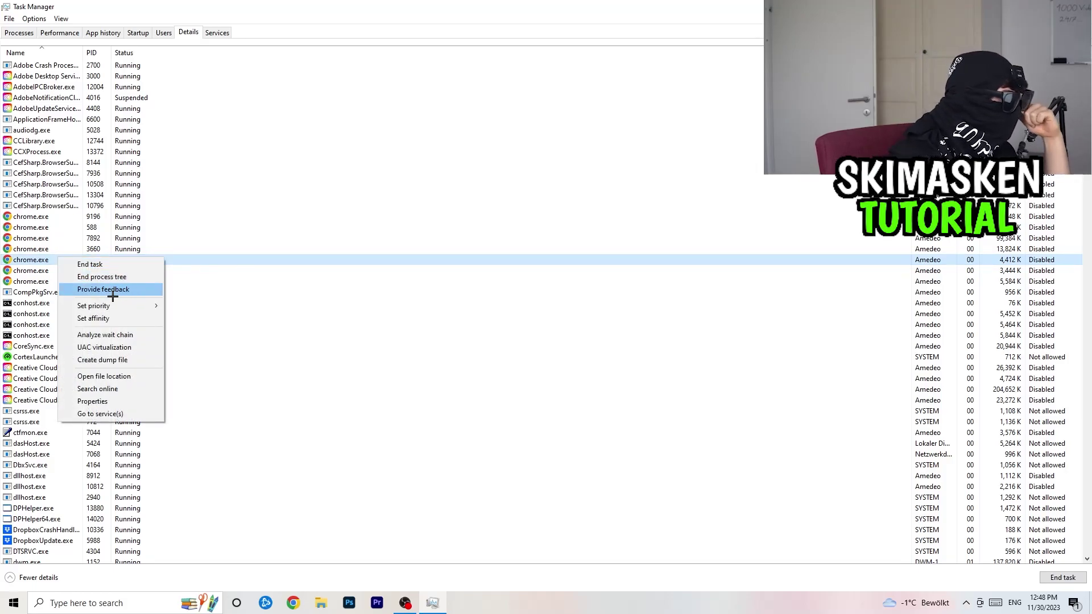
mouse_move(149, 305)
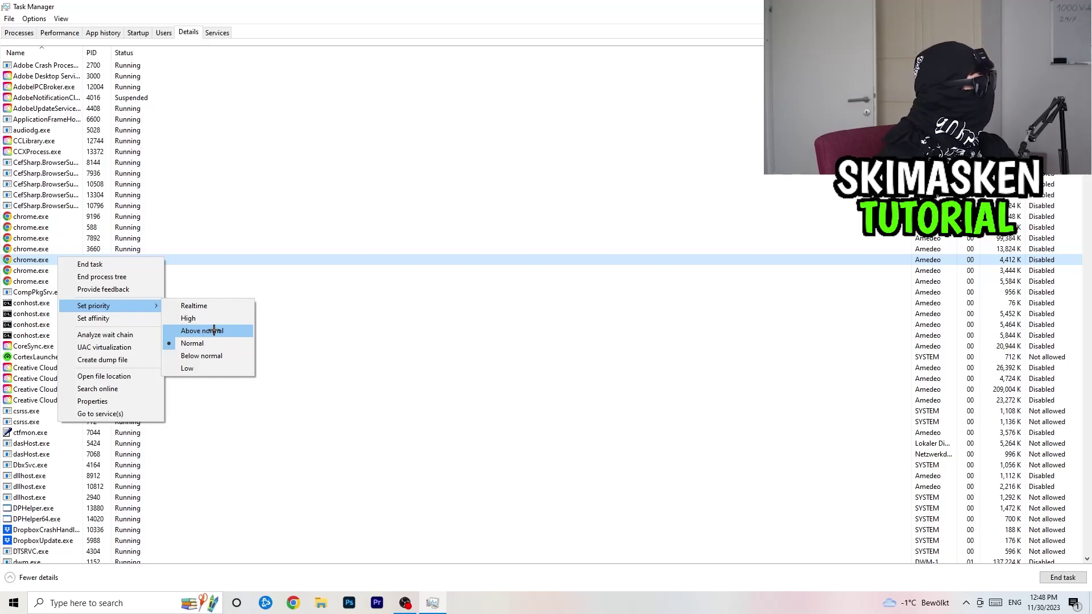
click(446, 117)
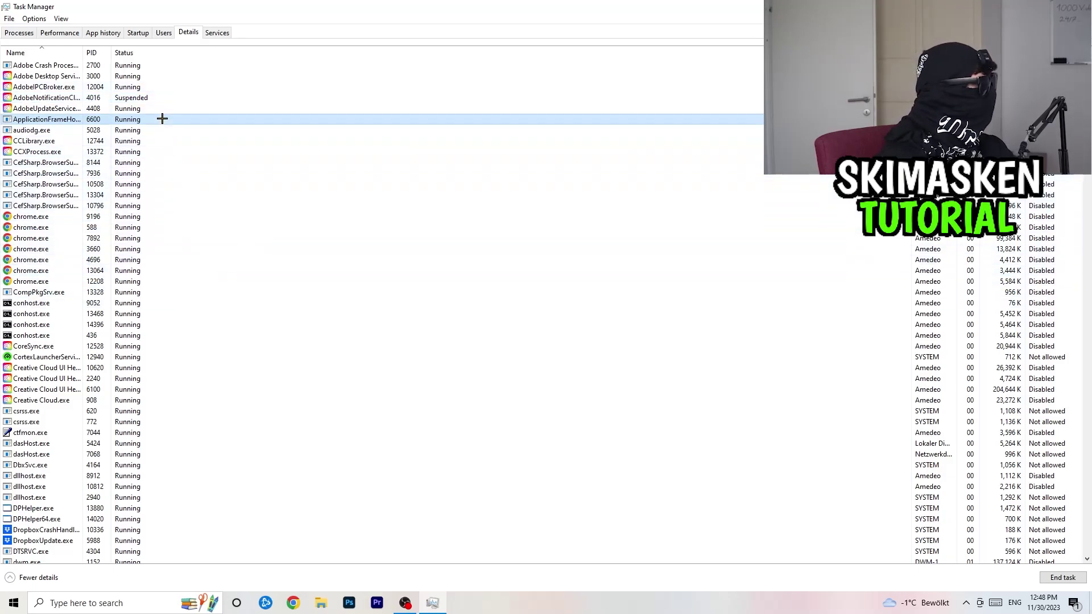
Review the startup apps with their status and startup impact, and close Task Manager.
click(138, 33)
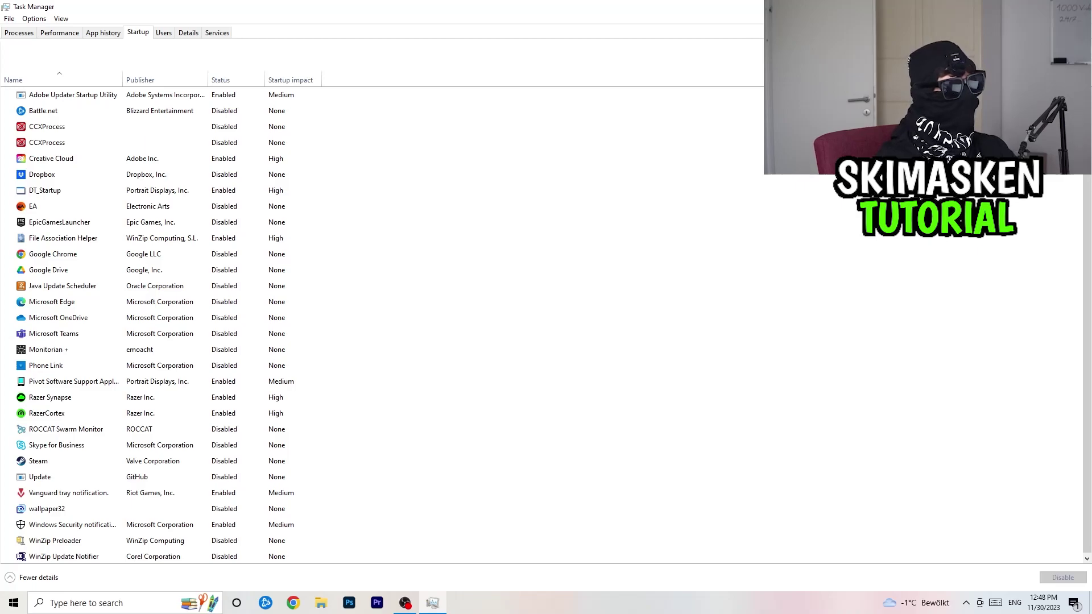
click(1079, 6)
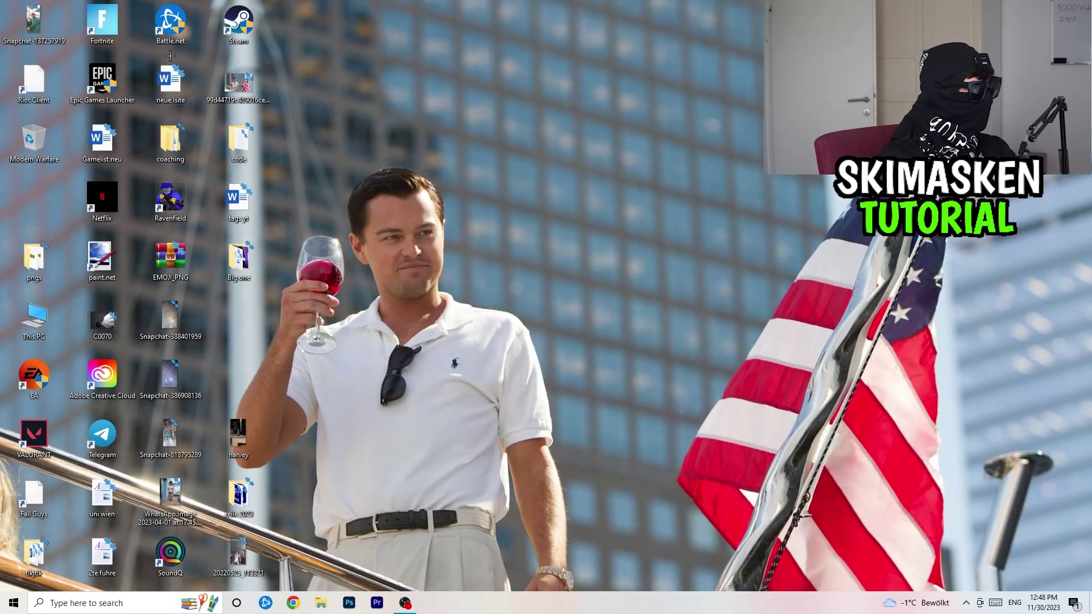
Move the Steam shortcut to an empty area of the desktop, view its available actions, and dismiss them.
drag(237, 22, 578, 202)
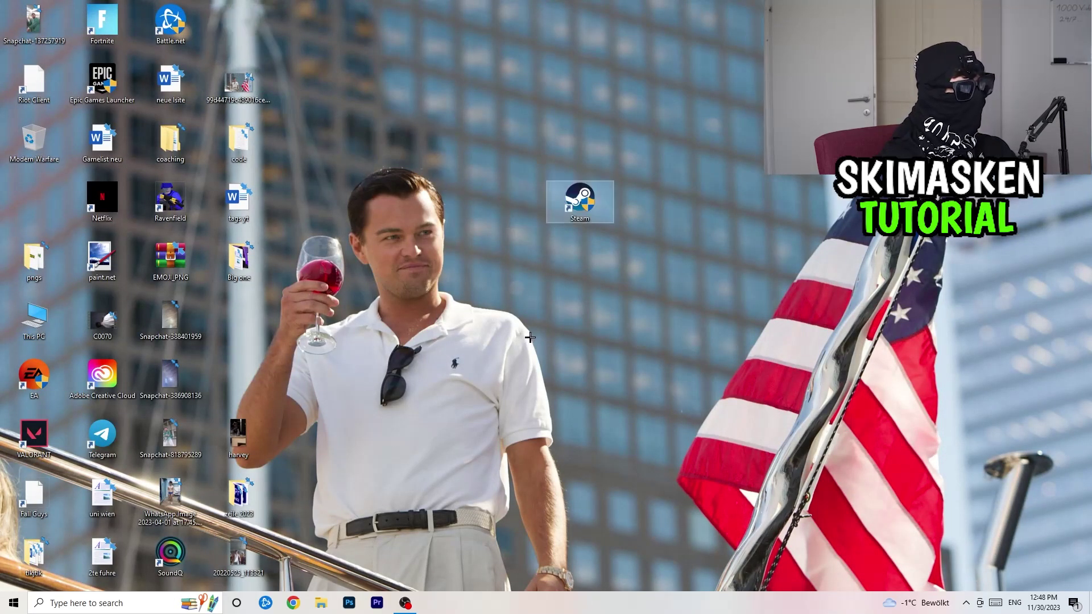
right_click(589, 206)
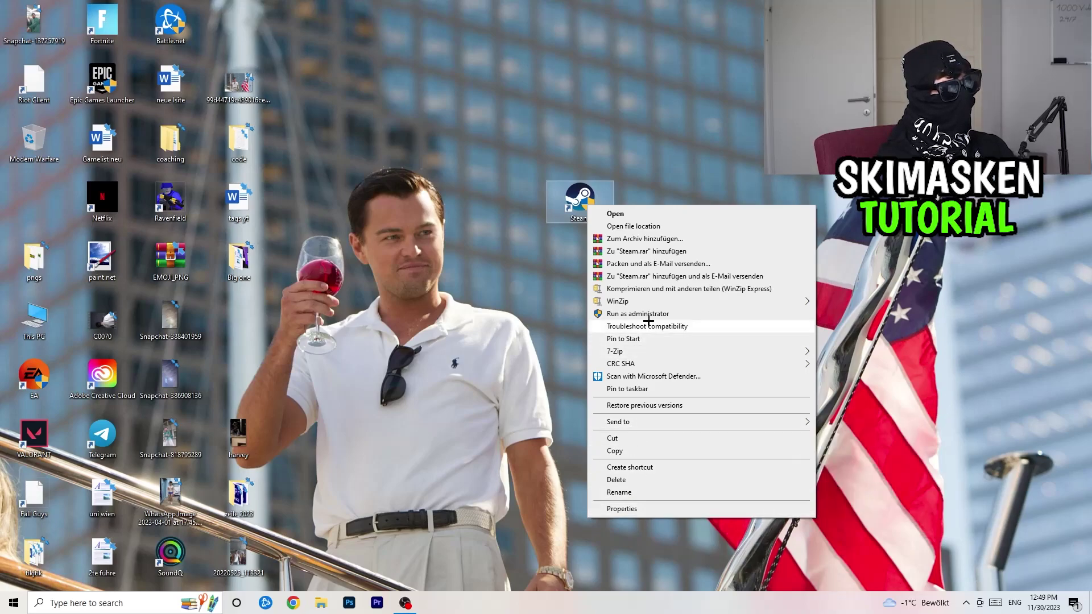
click(433, 234)
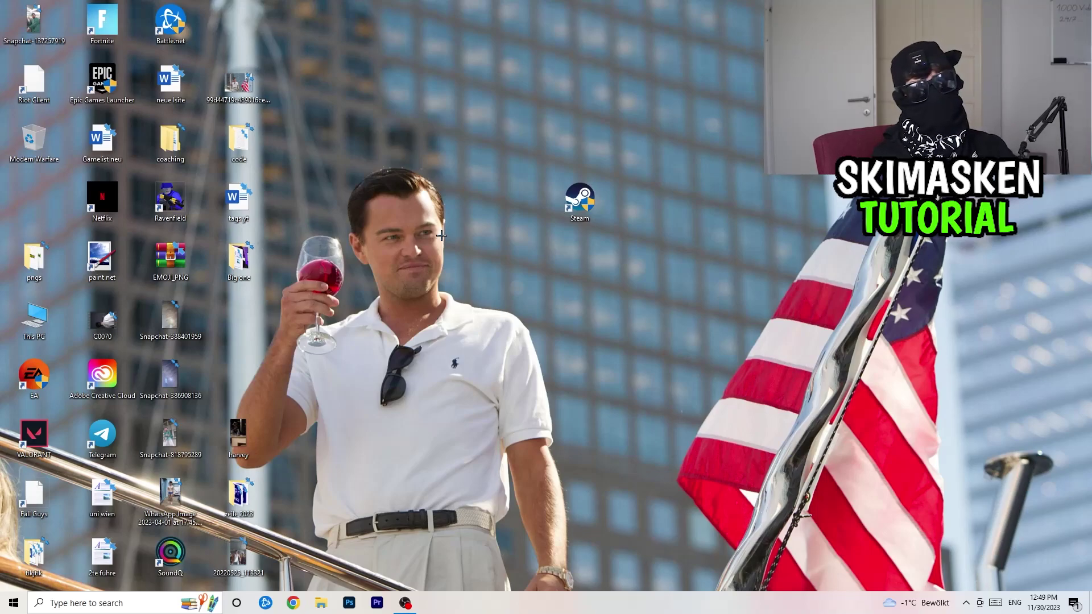
Open the Windows Update page in Settings to check the update status, and close Settings.
click(13, 602)
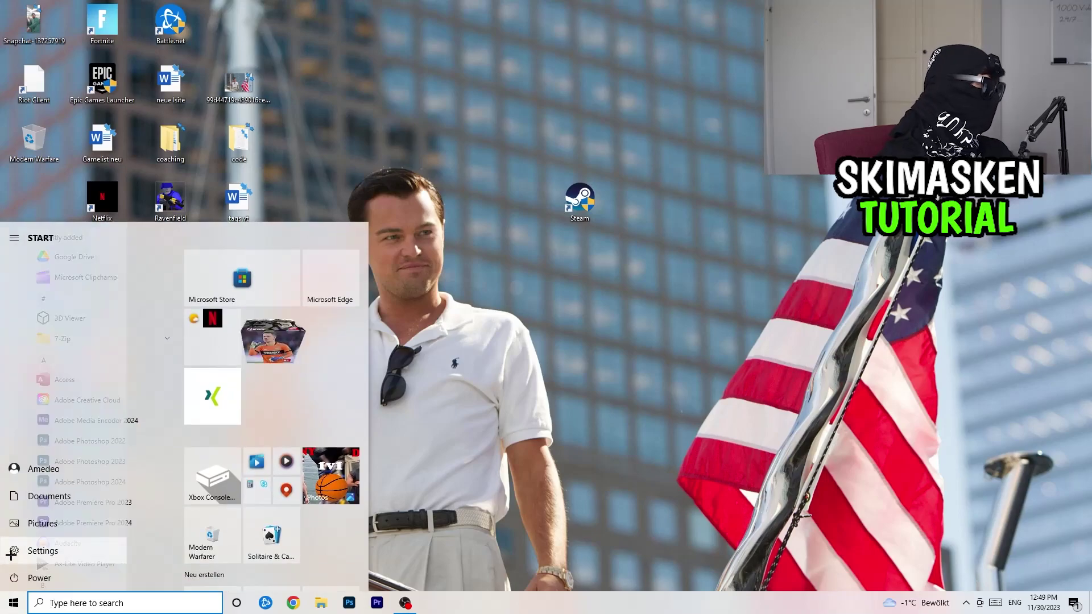
click(14, 549)
click(497, 338)
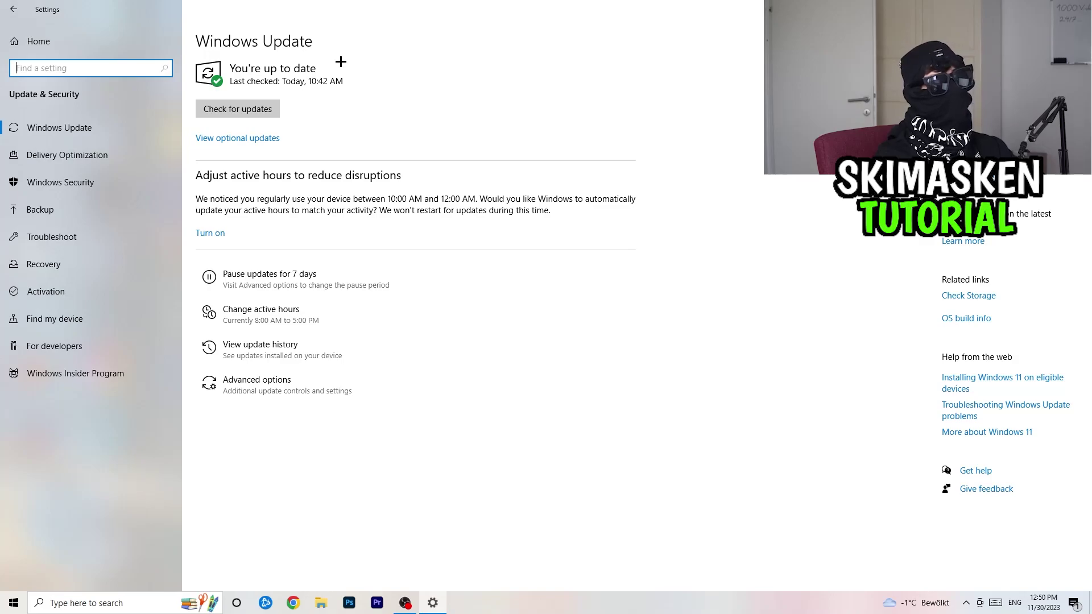
key(alt+F4)
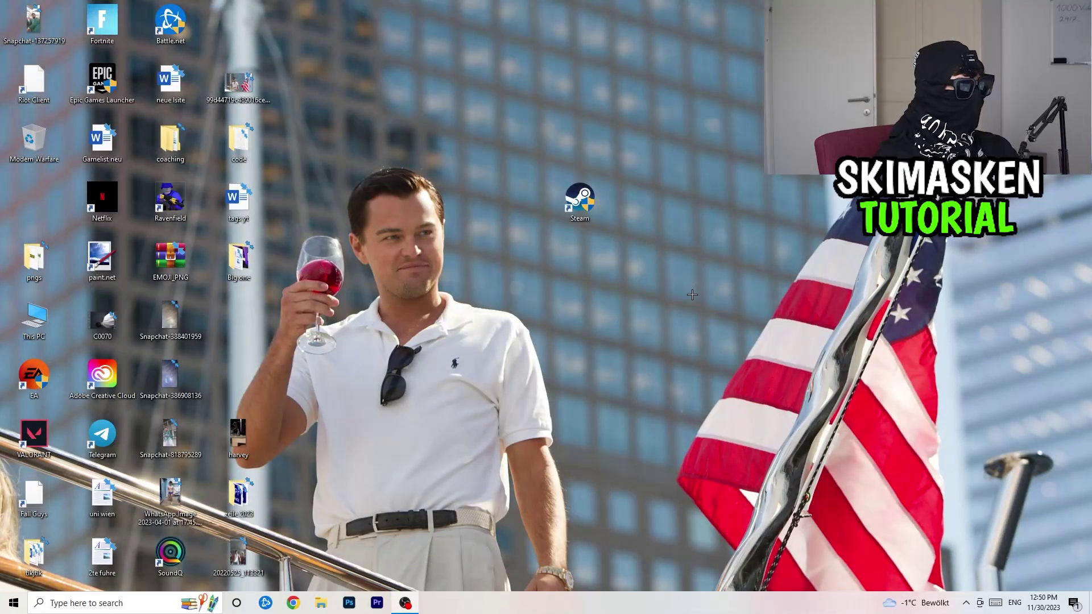